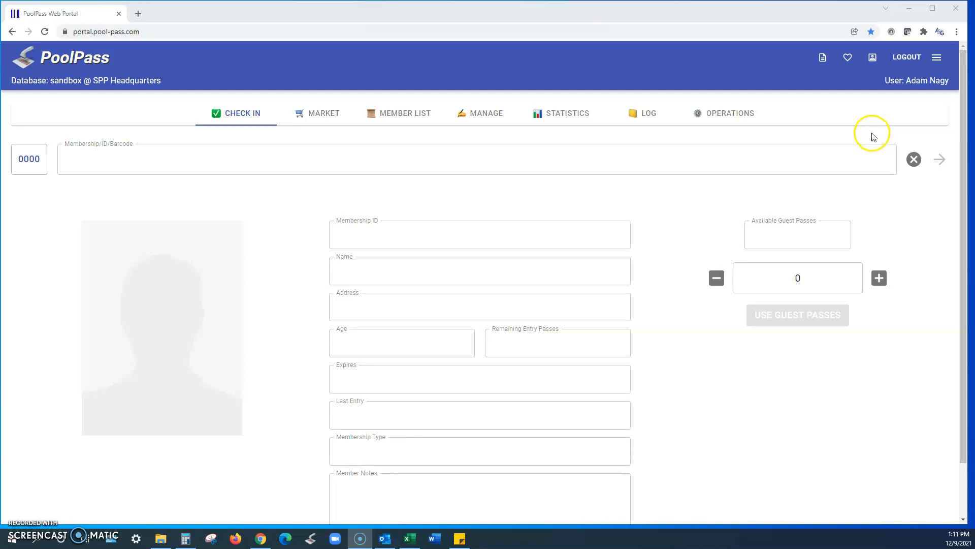
Step: Open the first member's record from the member list and review its membership and member details
left_click(411, 119)
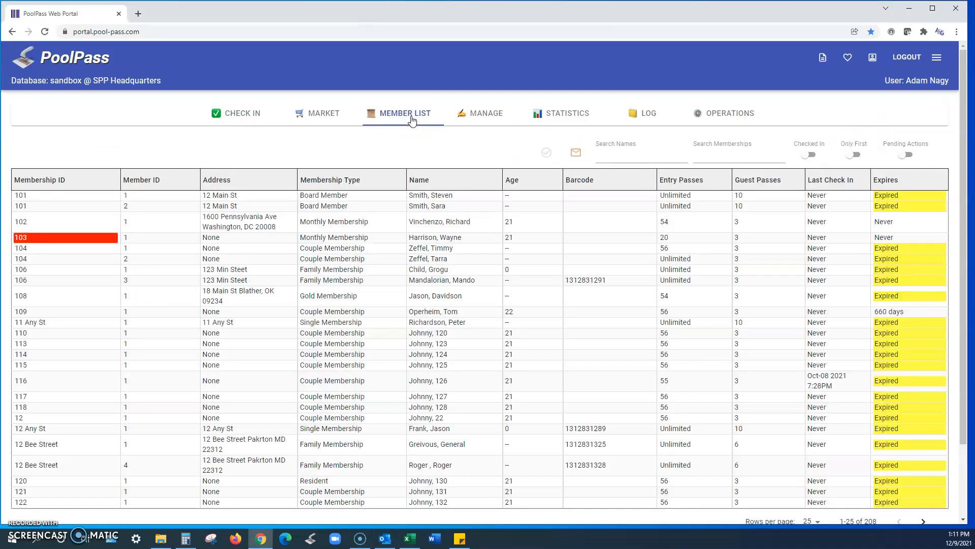
mouse_move(459, 202)
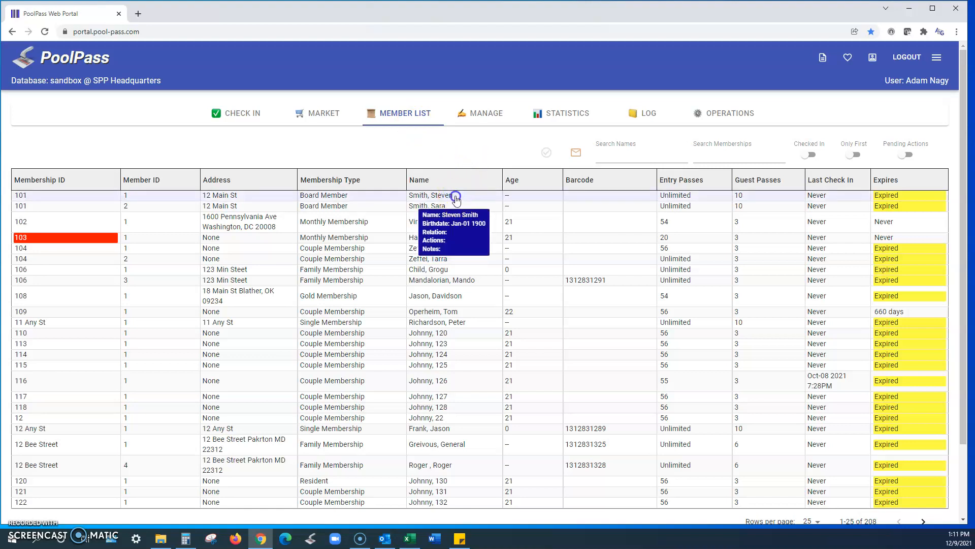
double_click(456, 198)
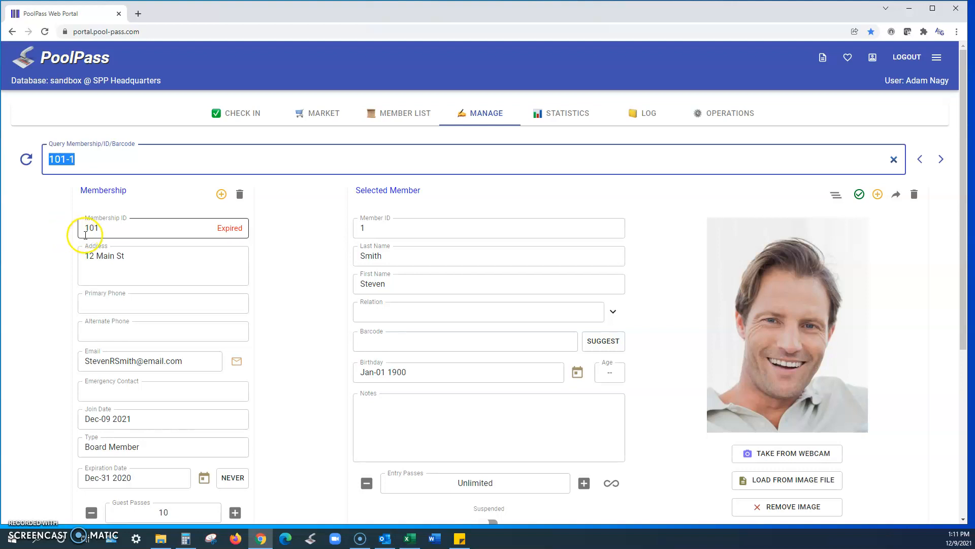
scroll(64, 251, "down", 1)
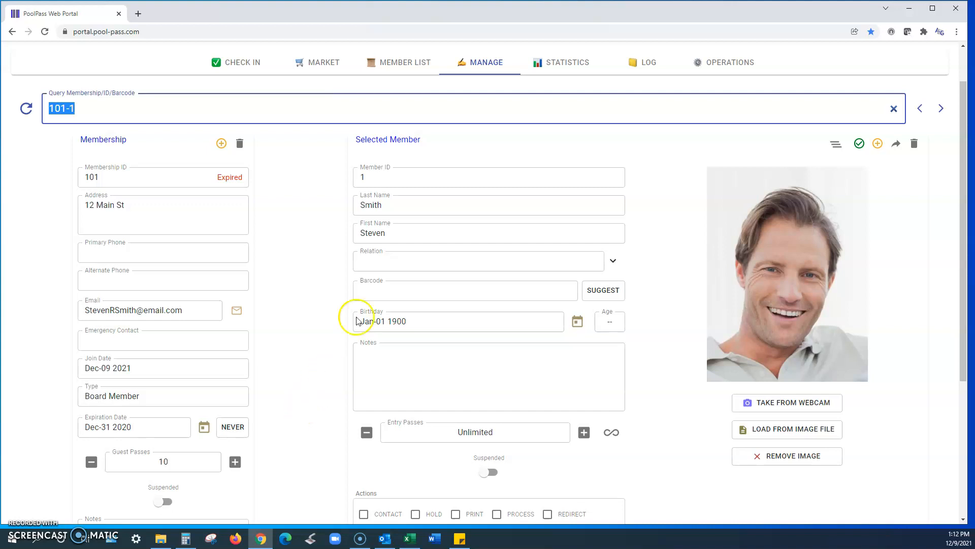
scroll(678, 163, "up", 1)
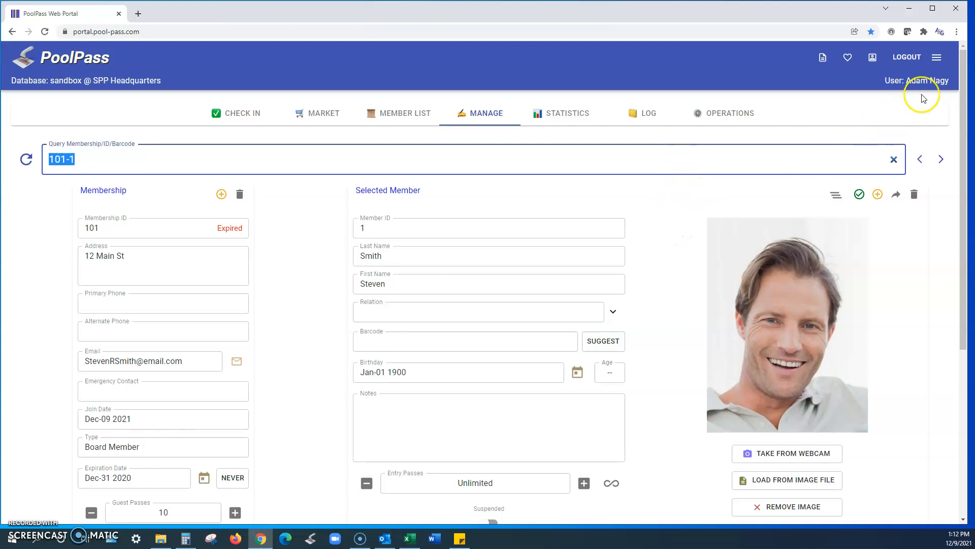
Step: Start a new billing invoice request with the title "Single Invoice to Single Member"
left_click(940, 58)
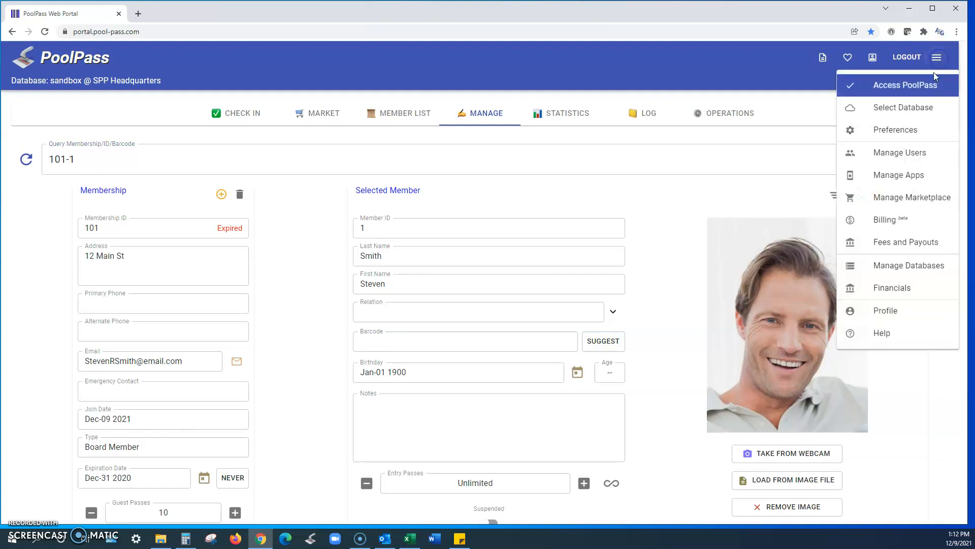
left_click(892, 223)
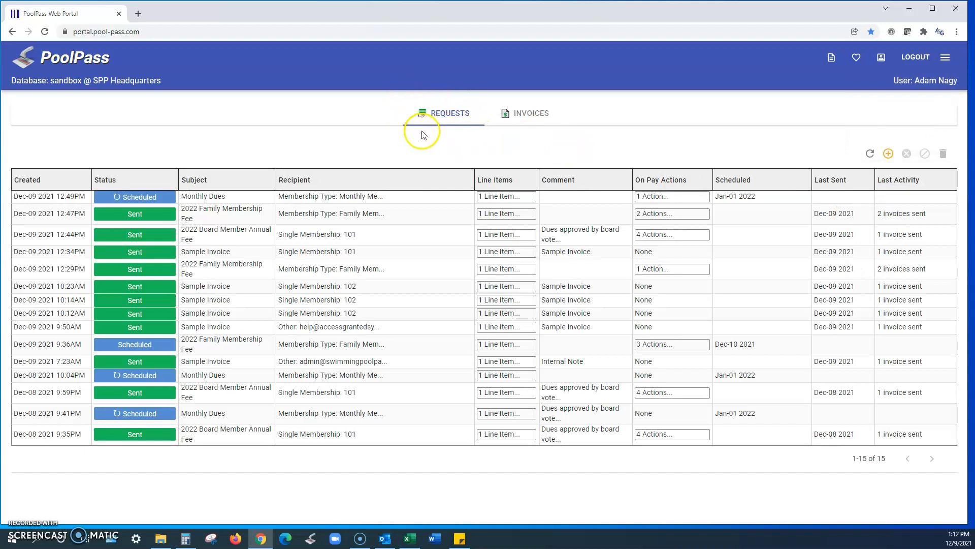
left_click(888, 154)
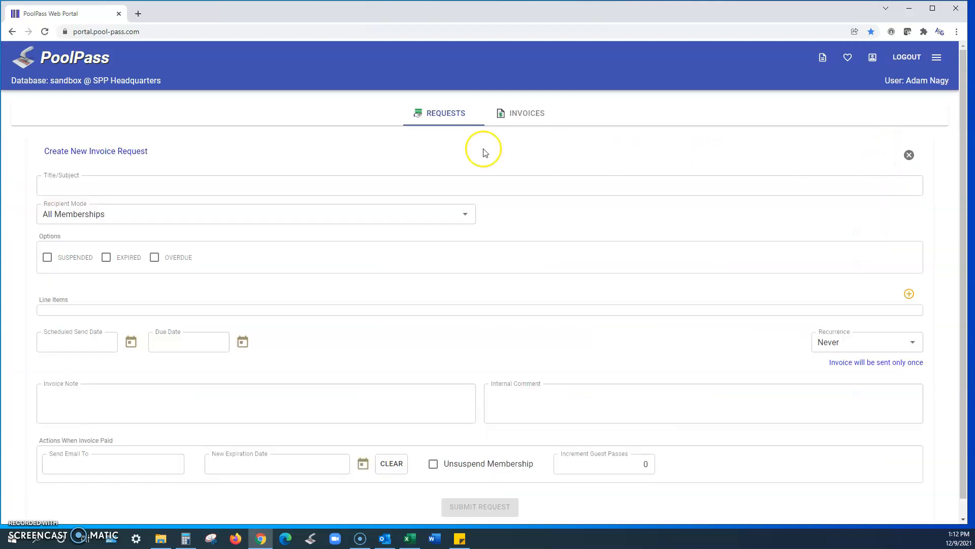
left_click(68, 186)
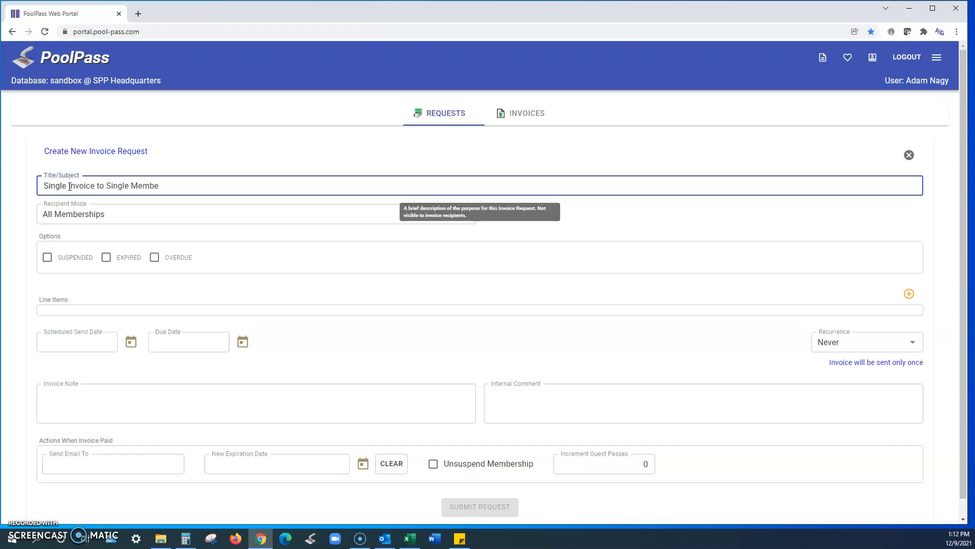
left_click(176, 153)
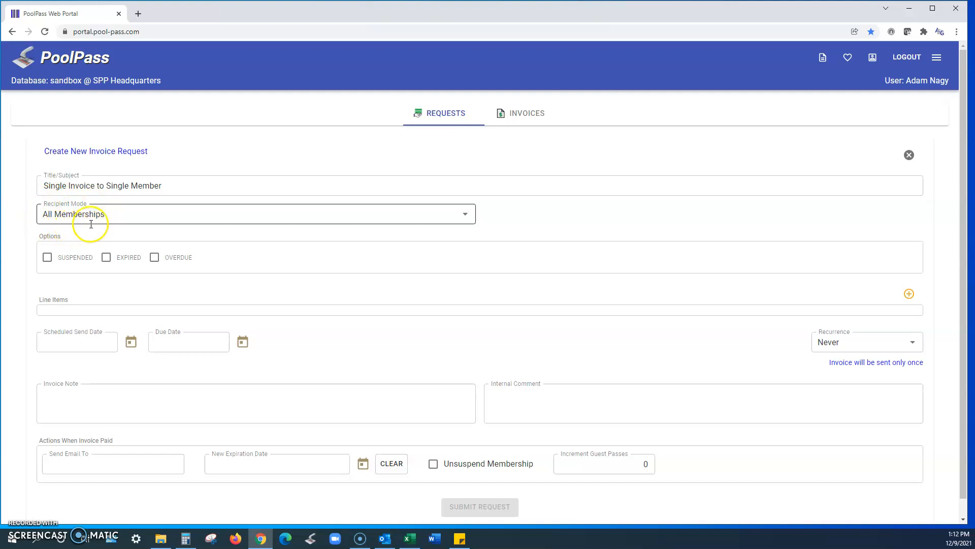
Step: Set the invoice's recipient mode to Single Membership, browse the membership IDs and keep the preselected one
left_click(465, 218)
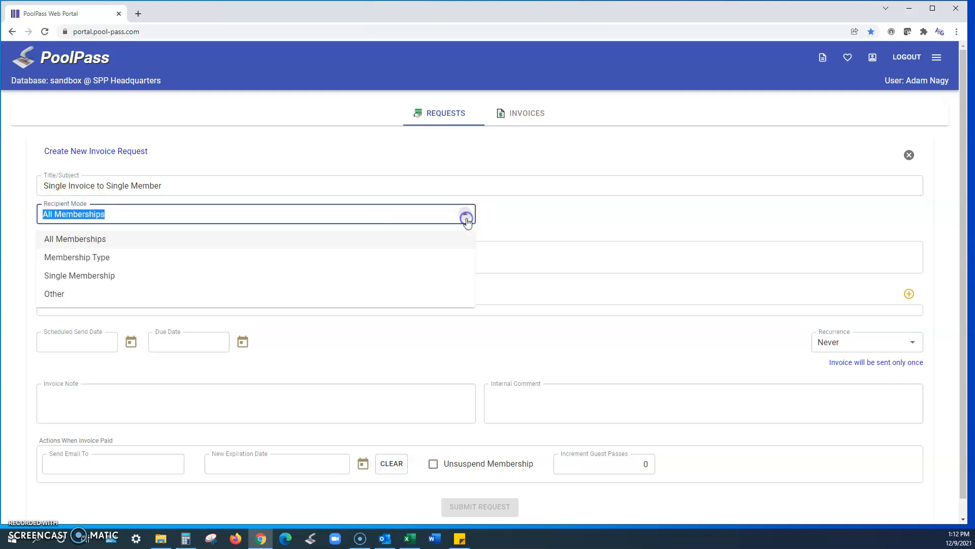
left_click(60, 280)
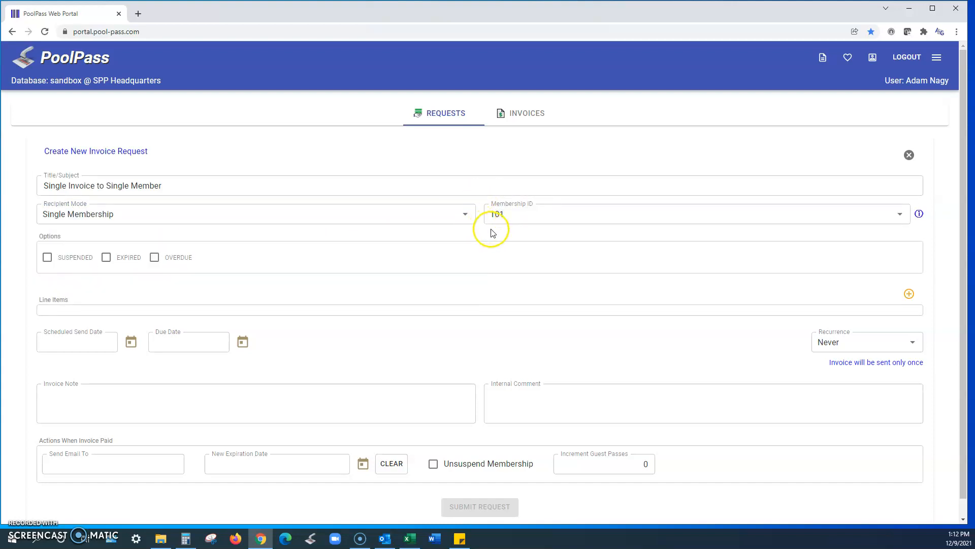
left_click(901, 217)
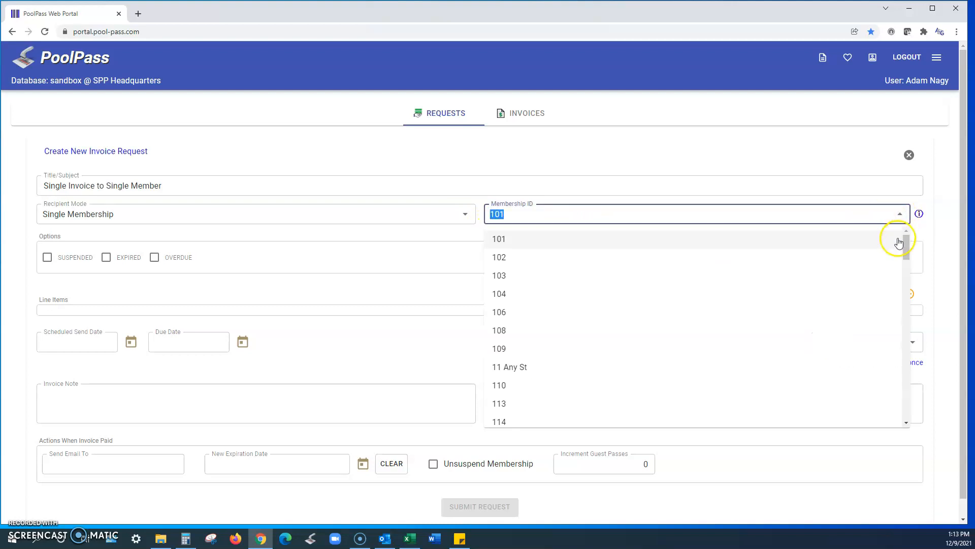
left_click_drag(906, 249, 910, 283)
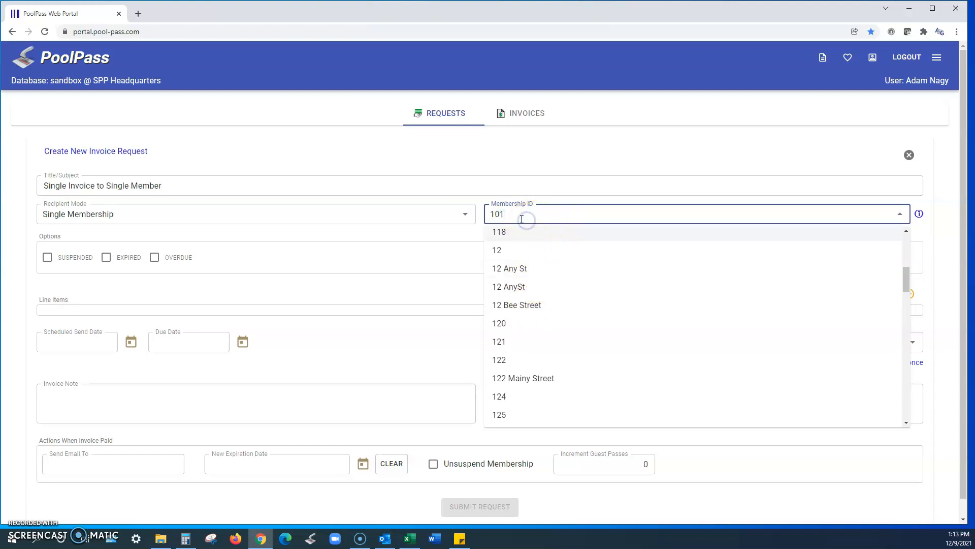
left_click(566, 199)
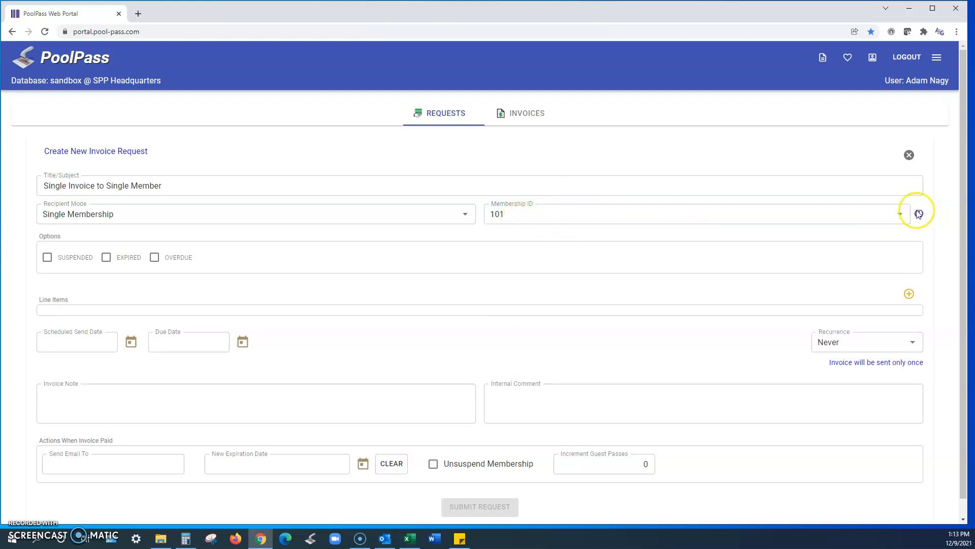
mouse_move(916, 221)
Step: Add a line item described as "Membership Dues" with a unit price of 2.00 USD
left_click(909, 294)
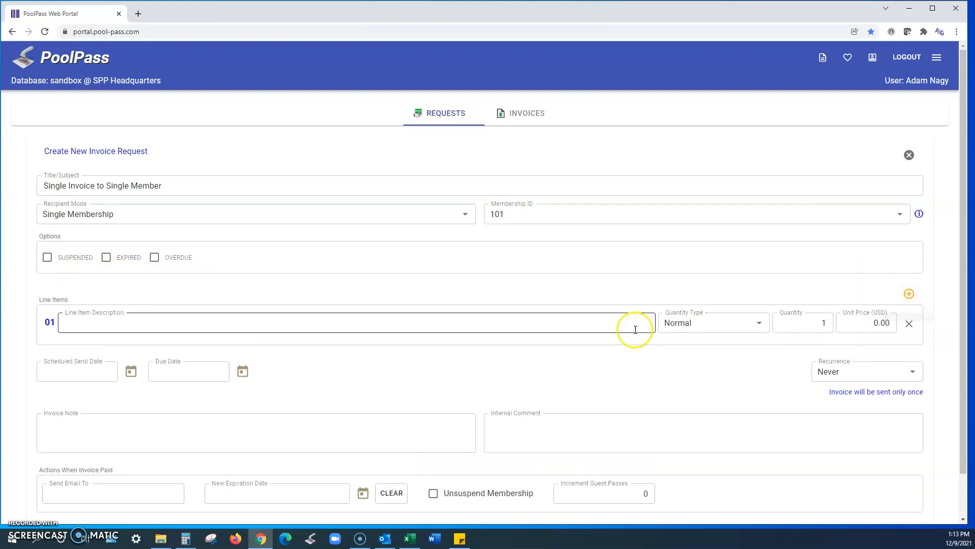
left_click(125, 322)
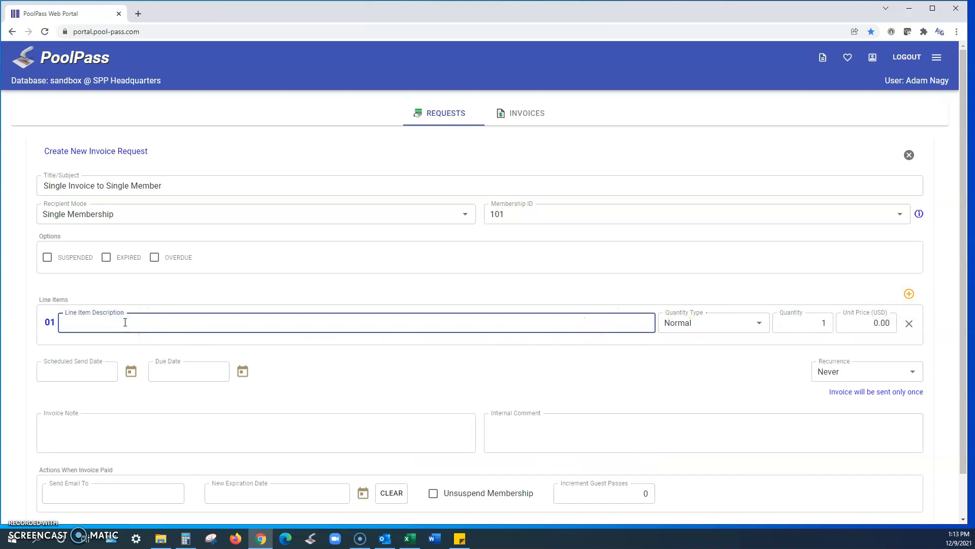
left_click(170, 186)
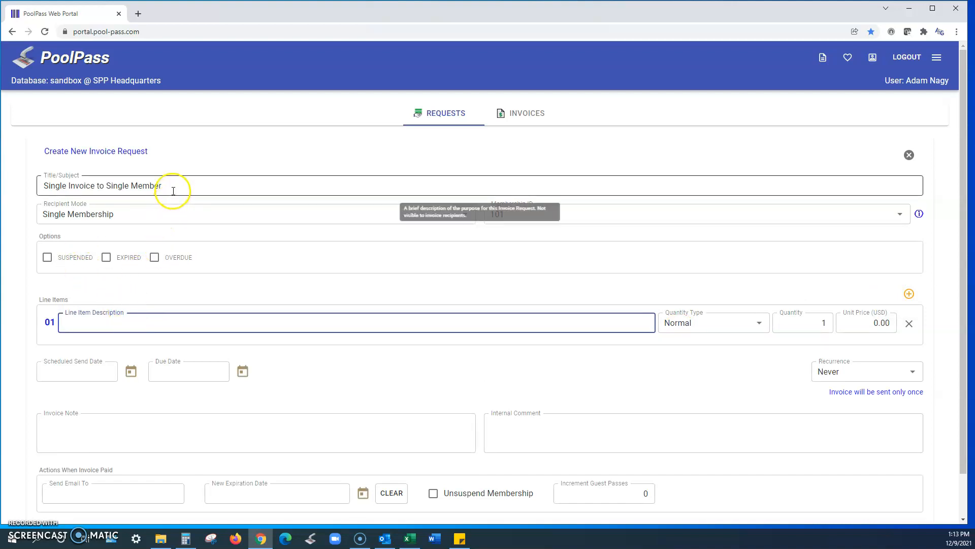
left_click(96, 324)
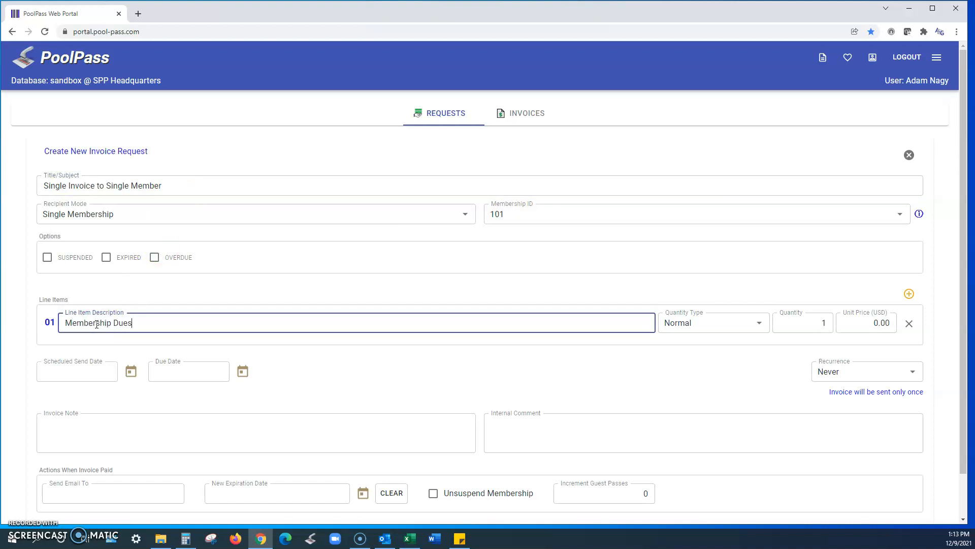
left_click(374, 342)
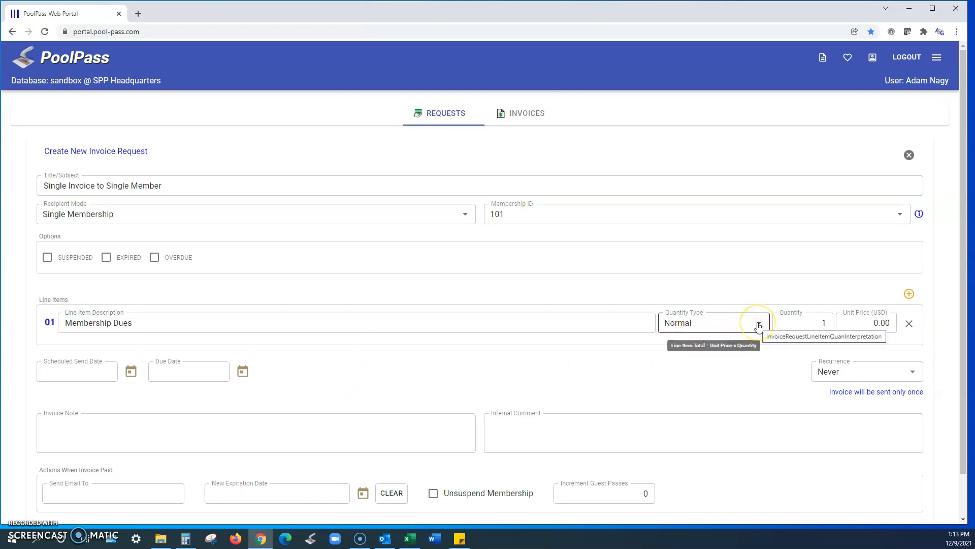
left_click(758, 324)
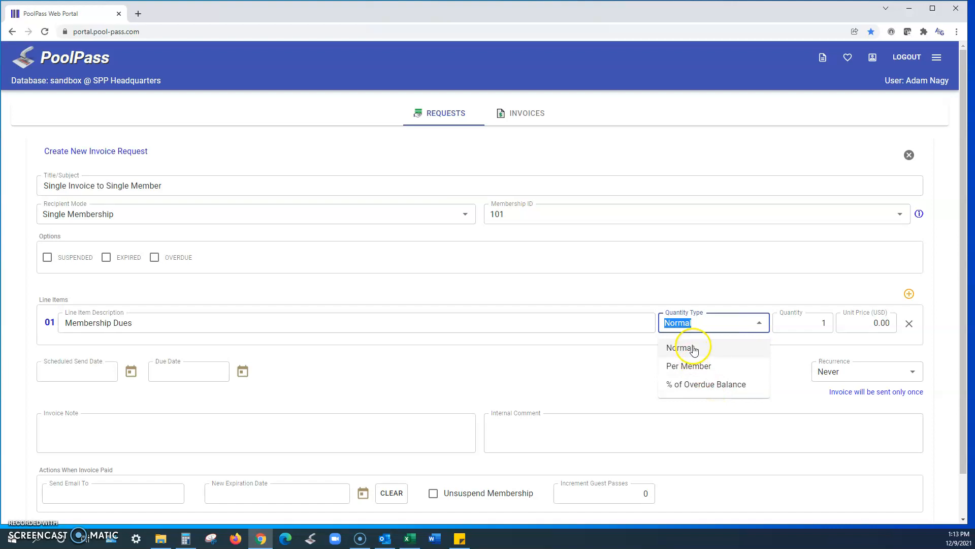
left_click(789, 324)
left_click(884, 324)
type("2")
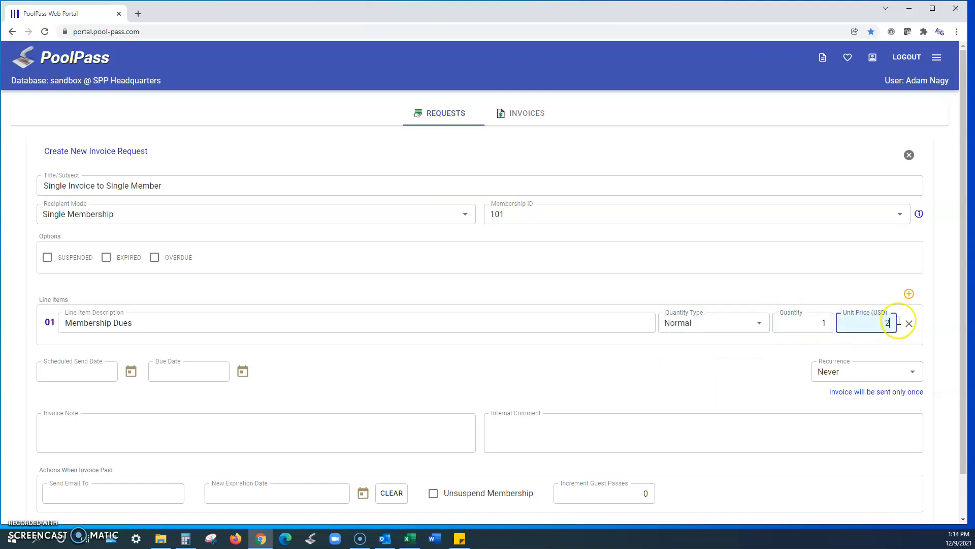
left_click(878, 341)
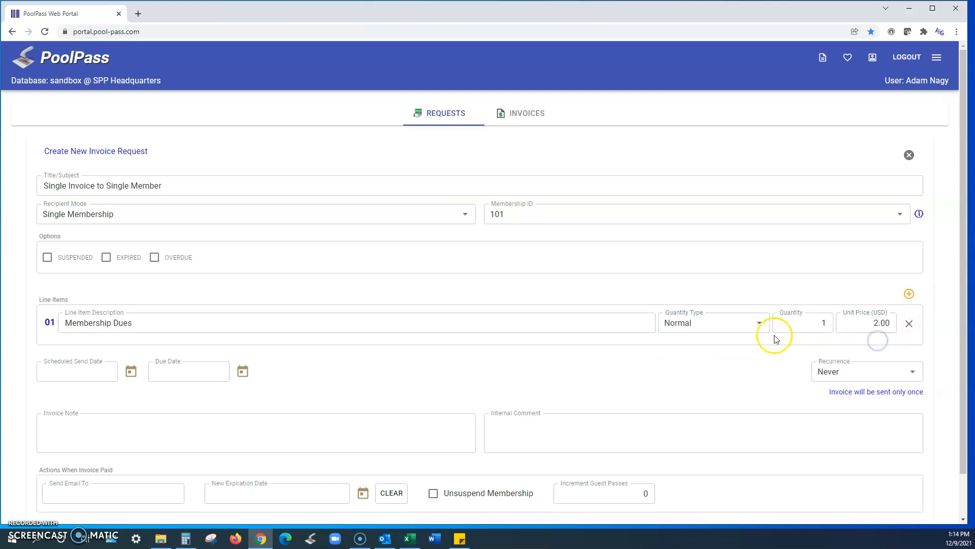
Step: Try the Per Member quantity type on the Membership Dues line item and restore it to Normal
left_click(758, 322)
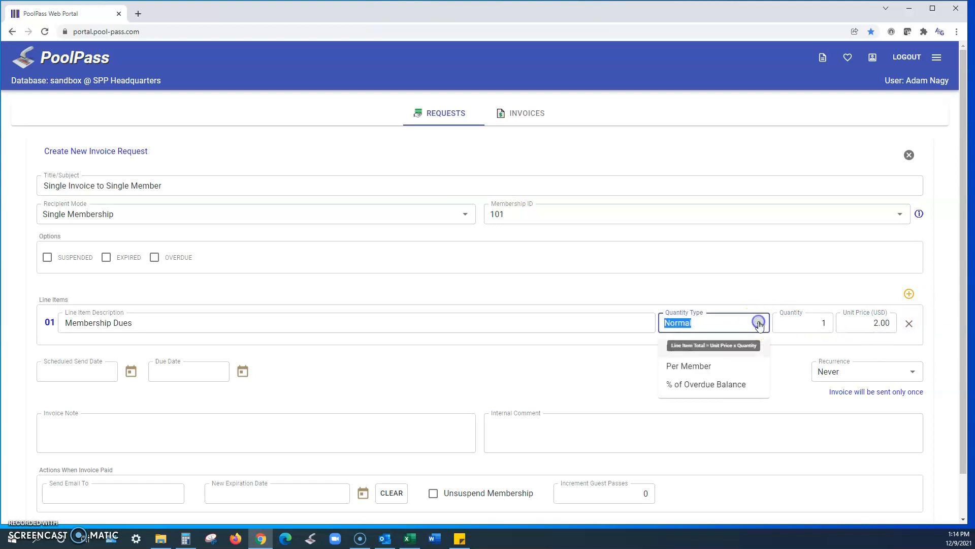
left_click(694, 366)
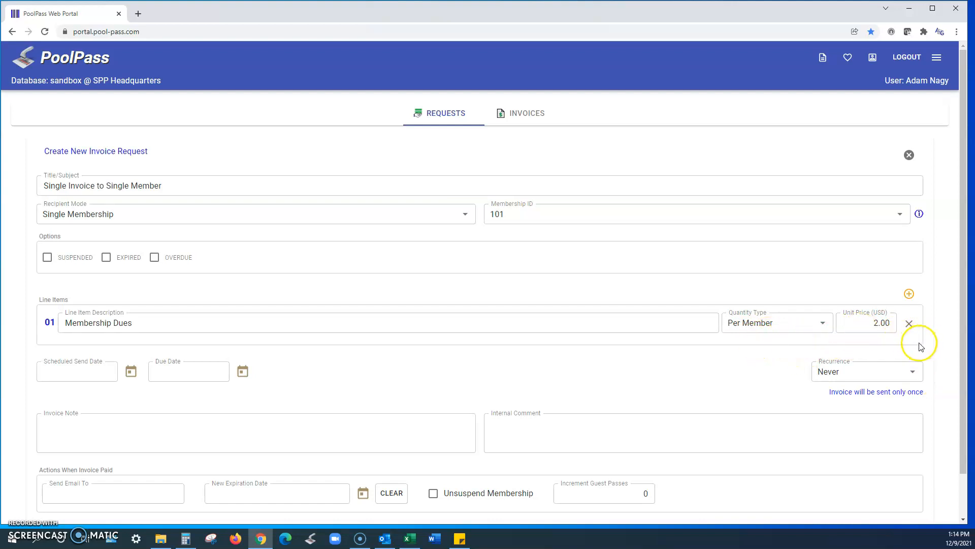
left_click(820, 324)
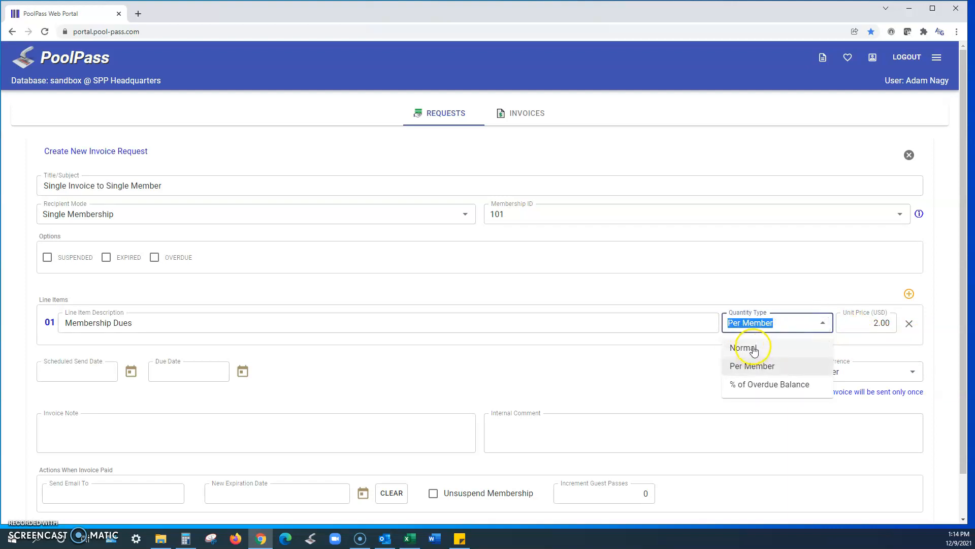
left_click(754, 350)
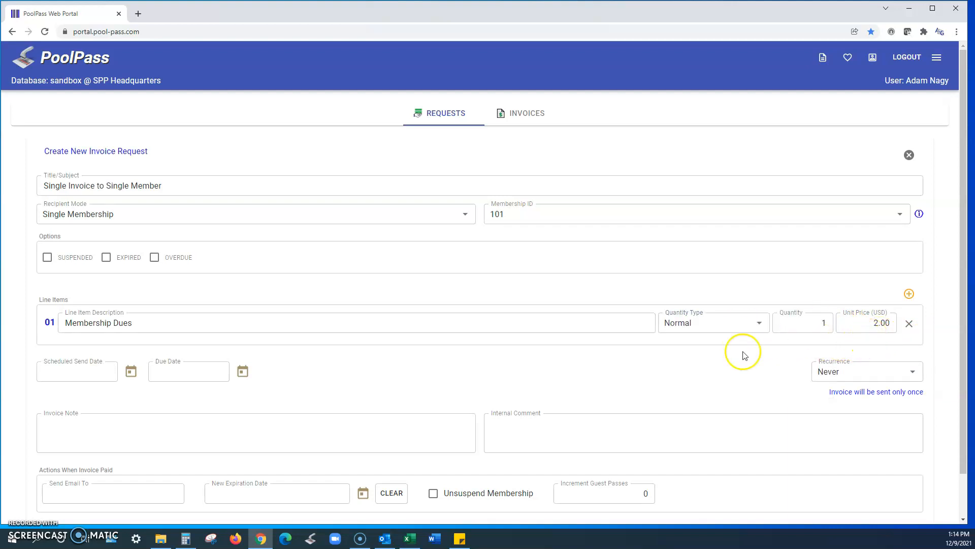
Step: Set the invoice's scheduled send date to Dec-09 2021 and its due date to Dec-23 2021
left_click(130, 373)
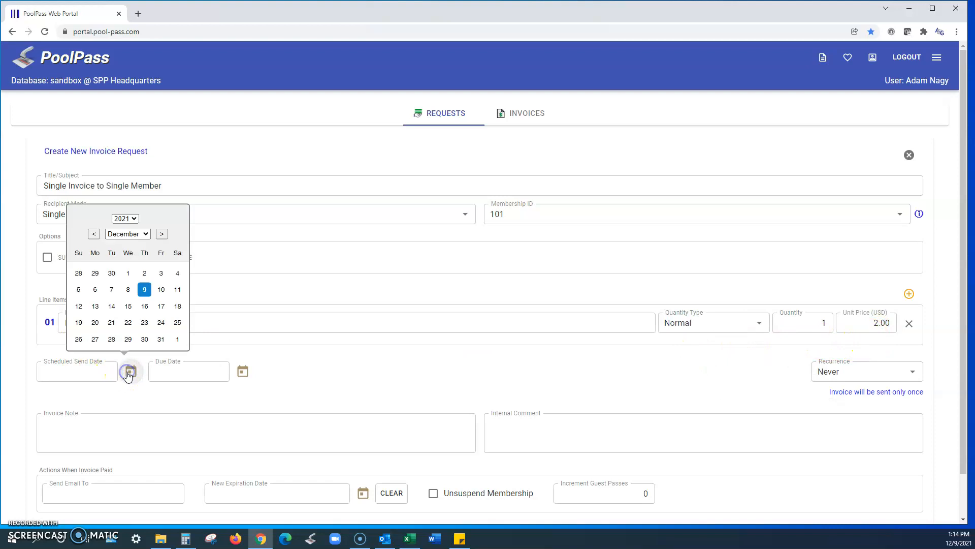
left_click(144, 289)
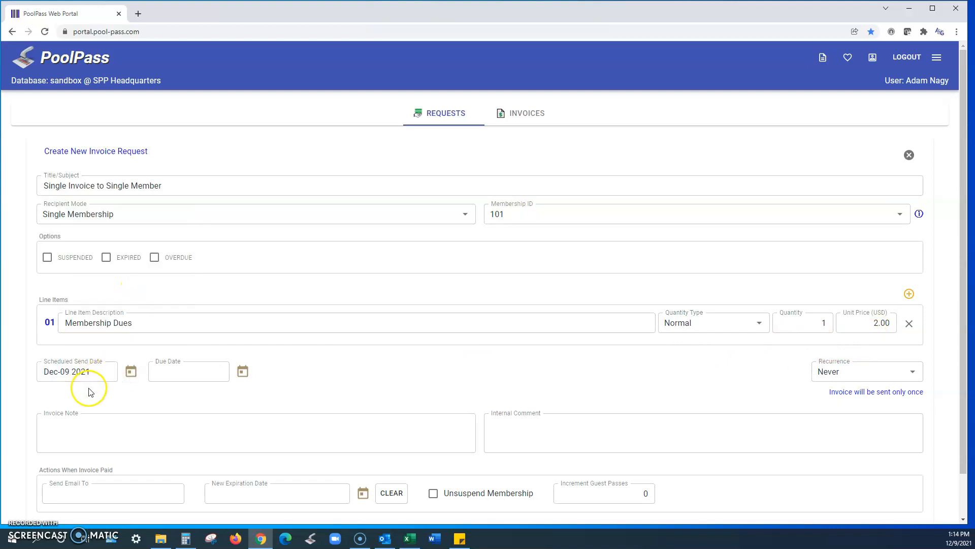
left_click(243, 371)
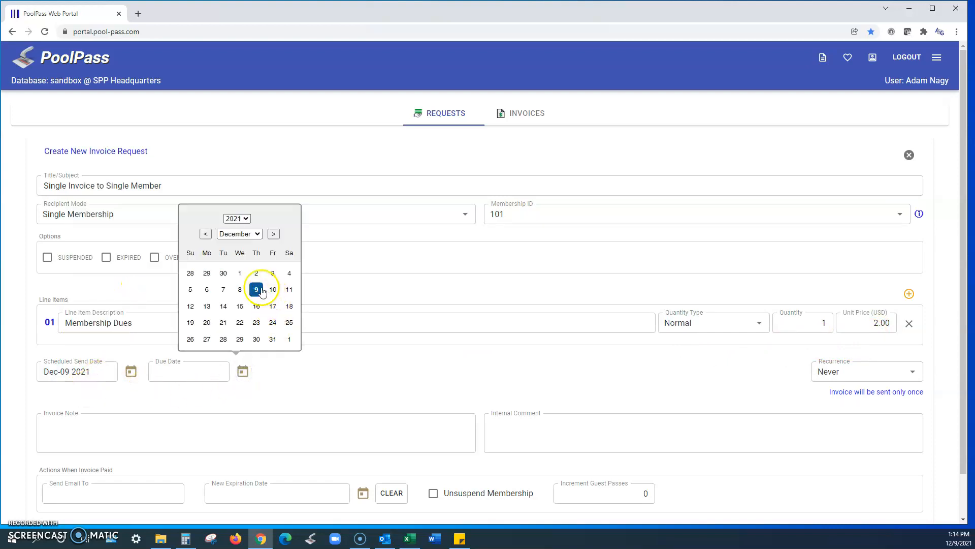
left_click(256, 322)
left_click(317, 388)
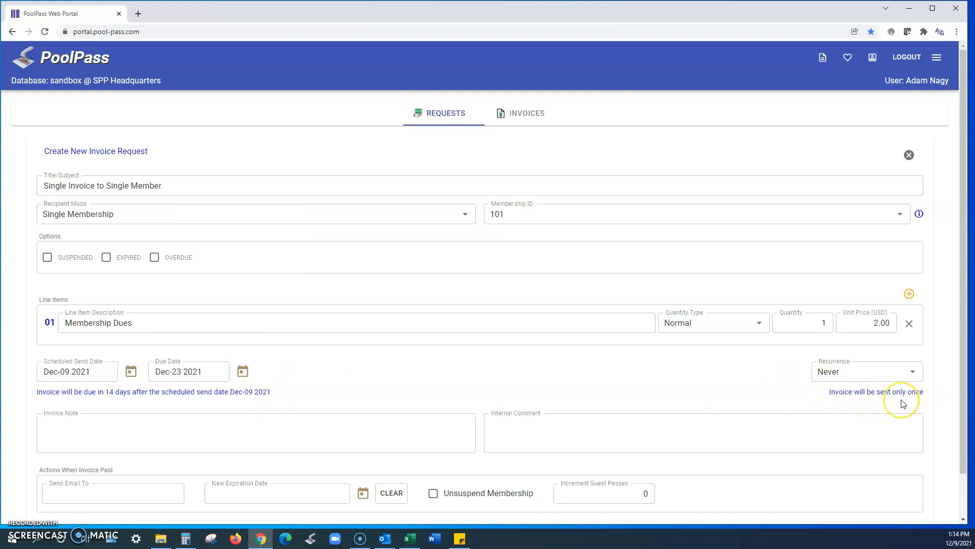
Step: Enter "Thank you" as the invoice note and "Dues based on board vote 12/1/2021" as the internal comment
left_click(101, 419)
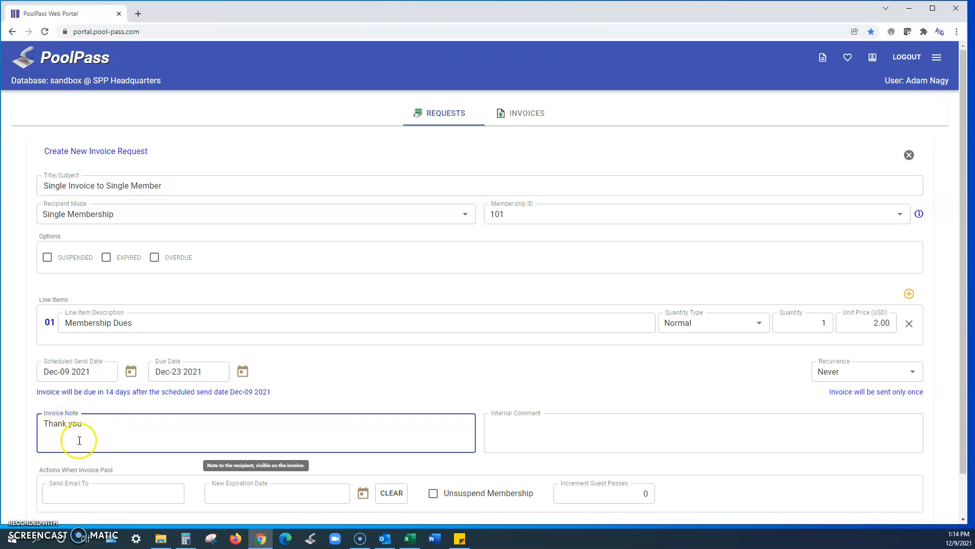
left_click(548, 431)
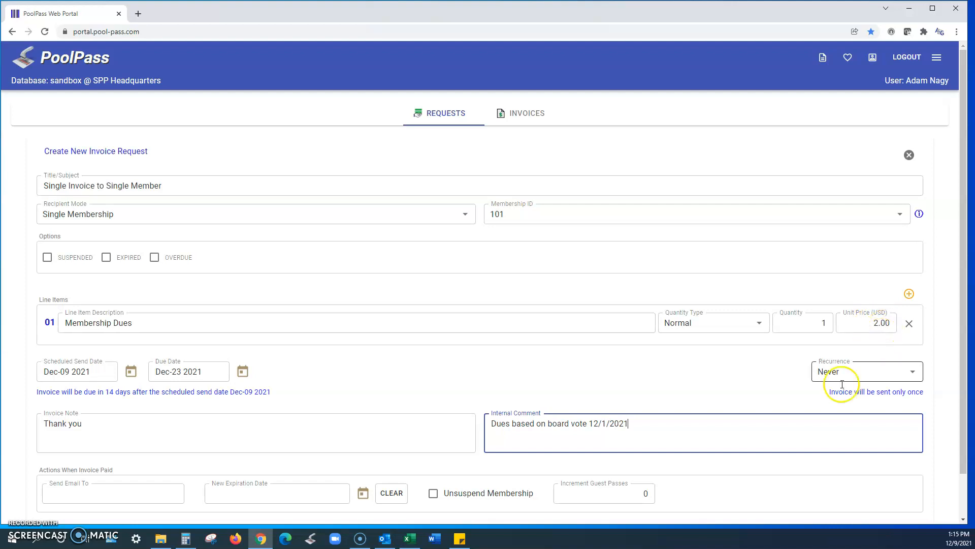
scroll(669, 429, "down", 1)
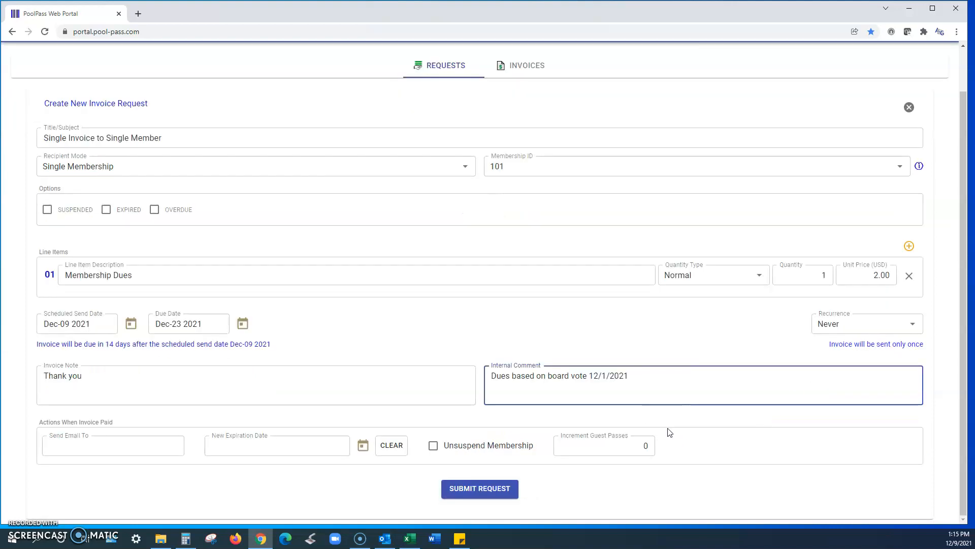
left_click(542, 411)
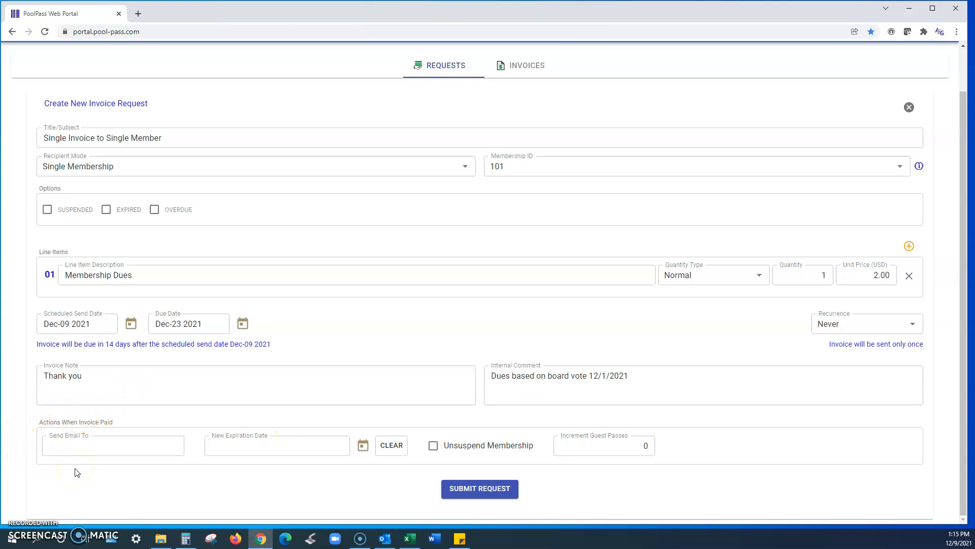
Step: Fill in the treasurer's e-mail address as the recipient of the status message sent when the invoice is paid
left_click(85, 447)
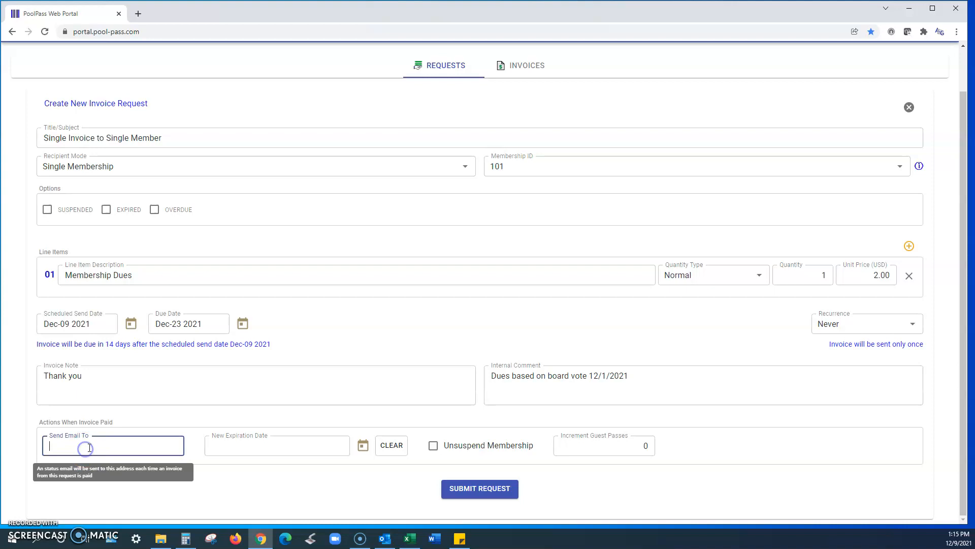
key("ctrl+v")
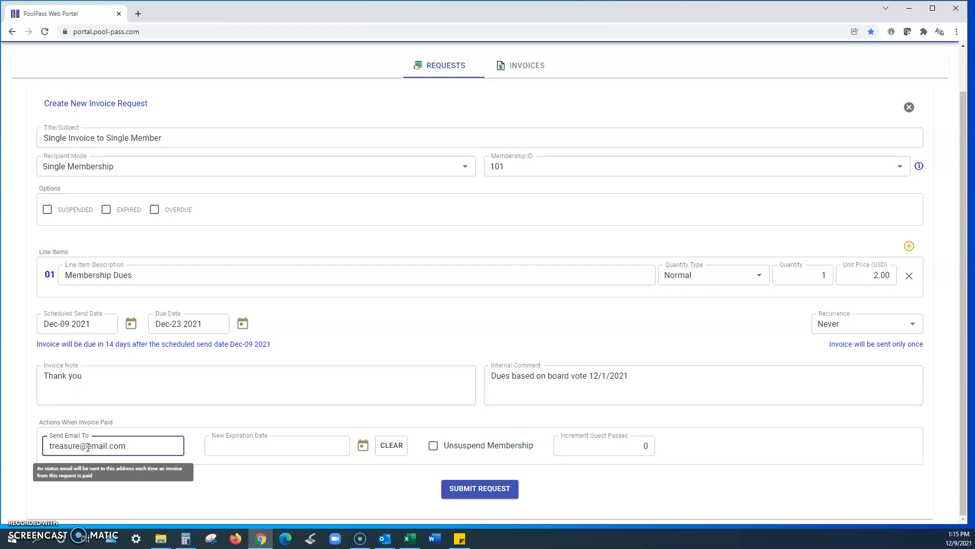
left_click(234, 486)
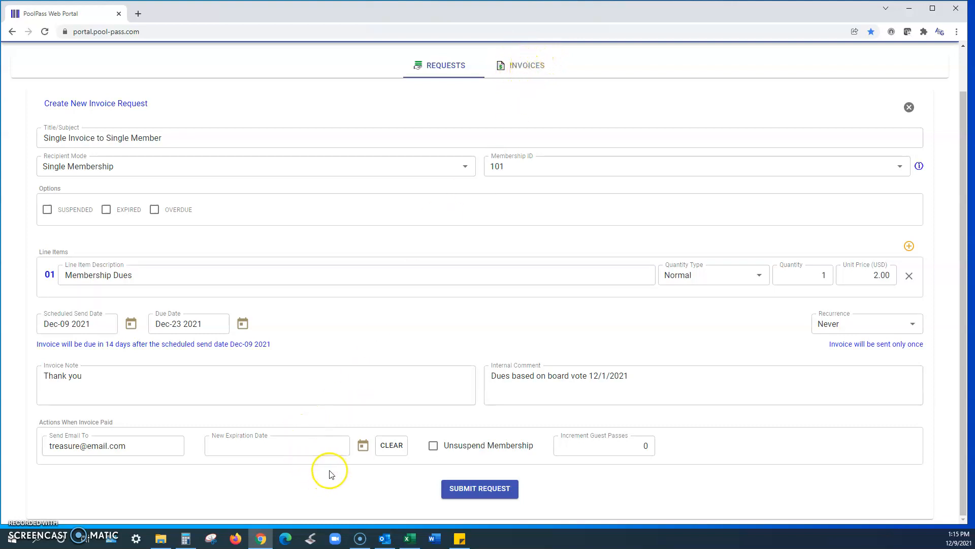
Step: Set the new membership expiration date applied on payment to 2022 Oct-15
left_click(363, 446)
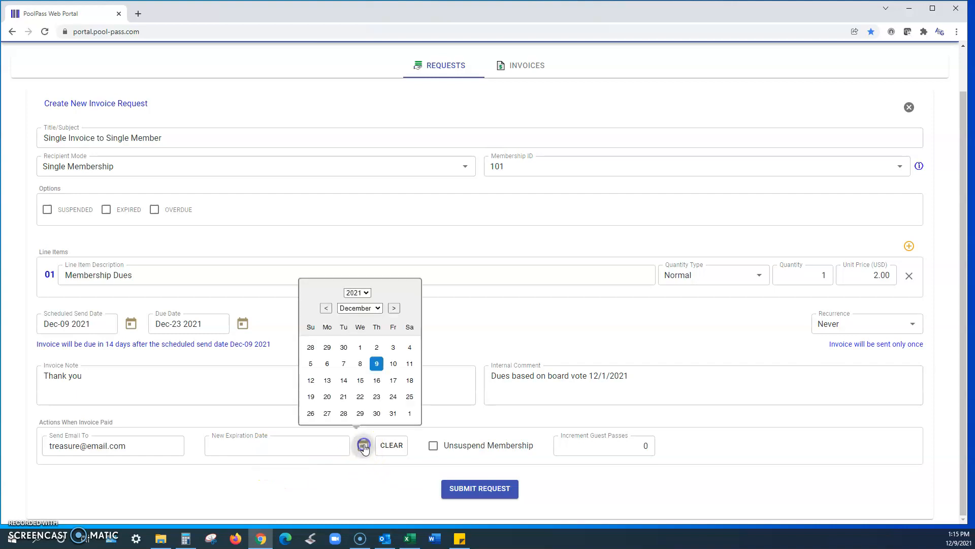
left_click(379, 309)
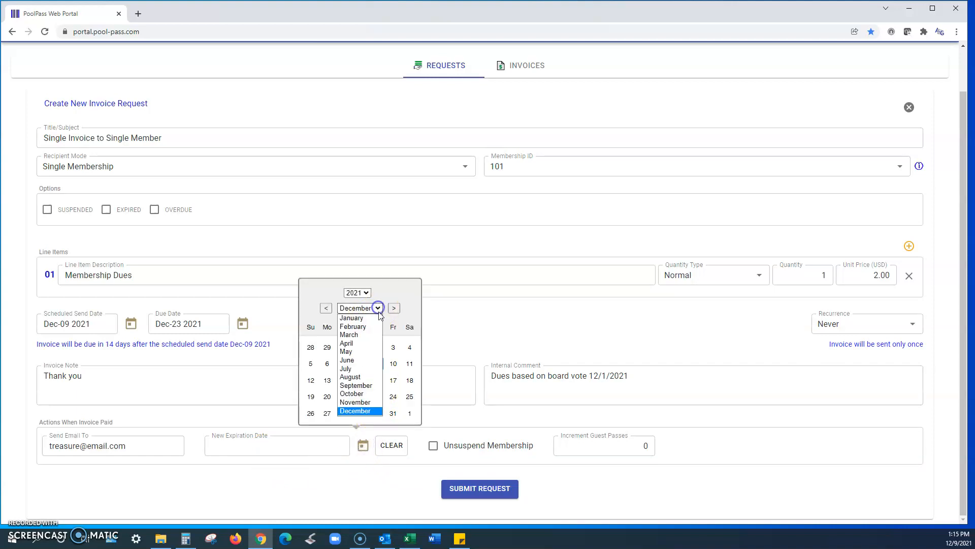
left_click(360, 395)
left_click(366, 277)
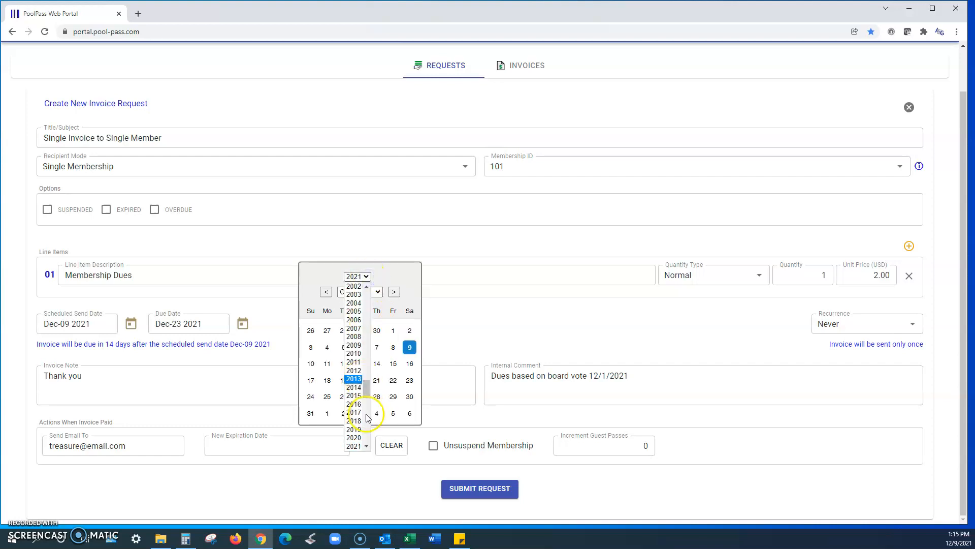
scroll(365, 413, "down", 3)
left_click(353, 303)
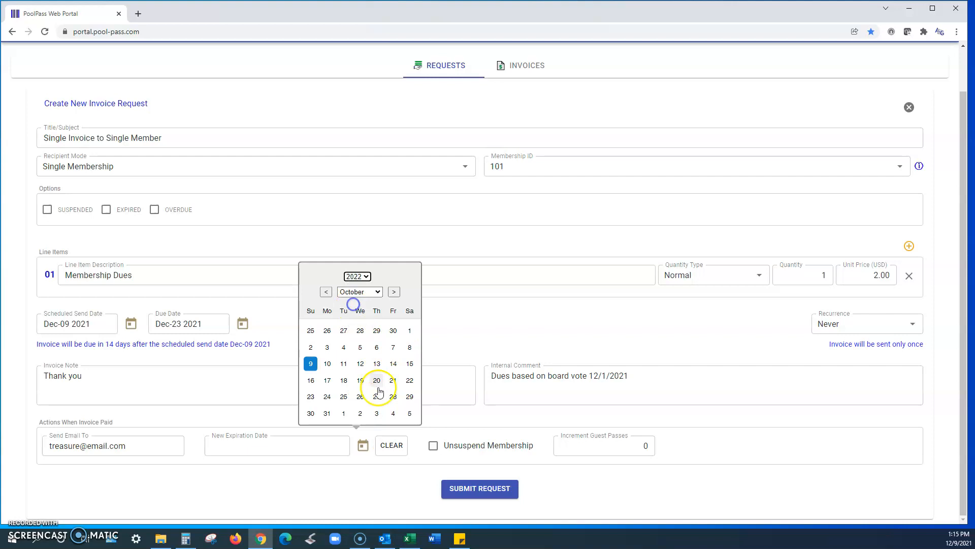
left_click(409, 363)
left_click(379, 461)
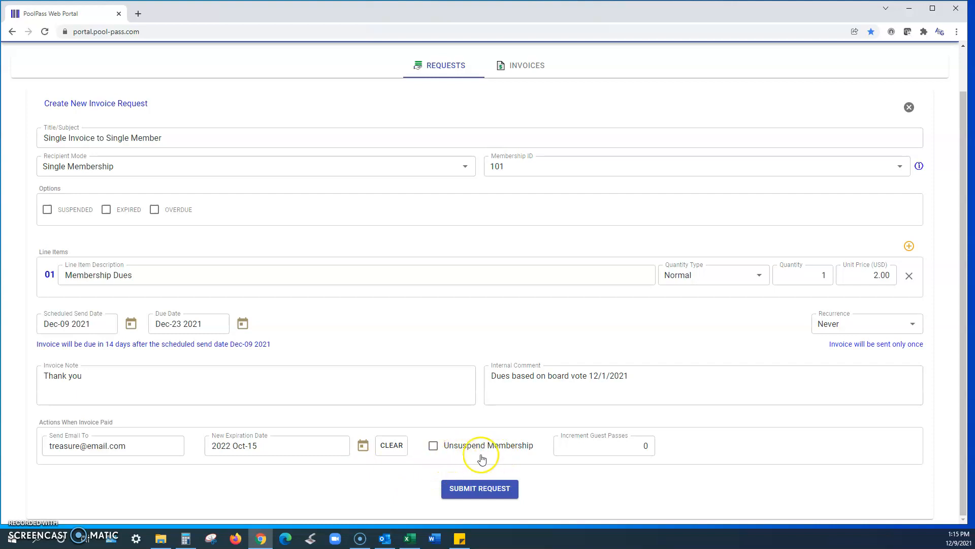
Step: Try the Unsuspend Membership payment action and turn it off again
left_click(438, 448)
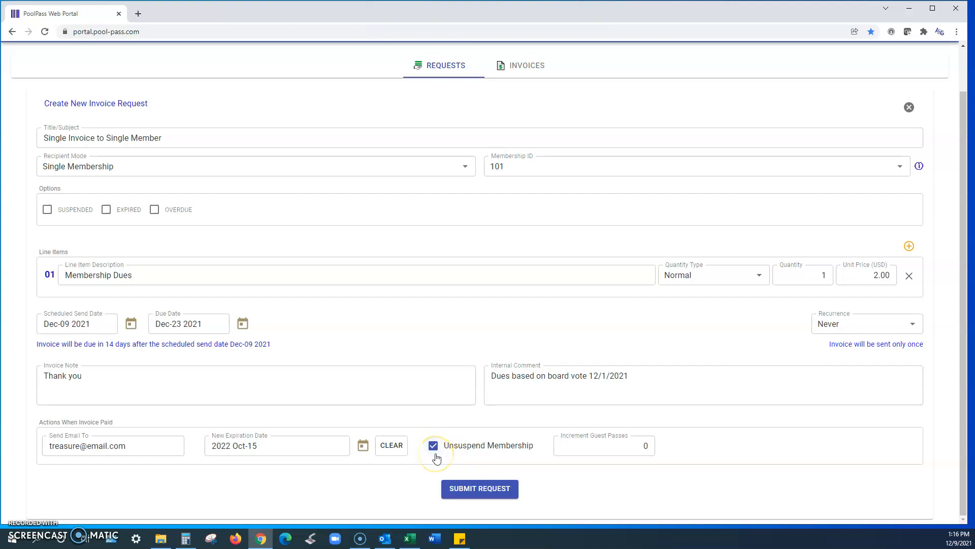
left_click(433, 446)
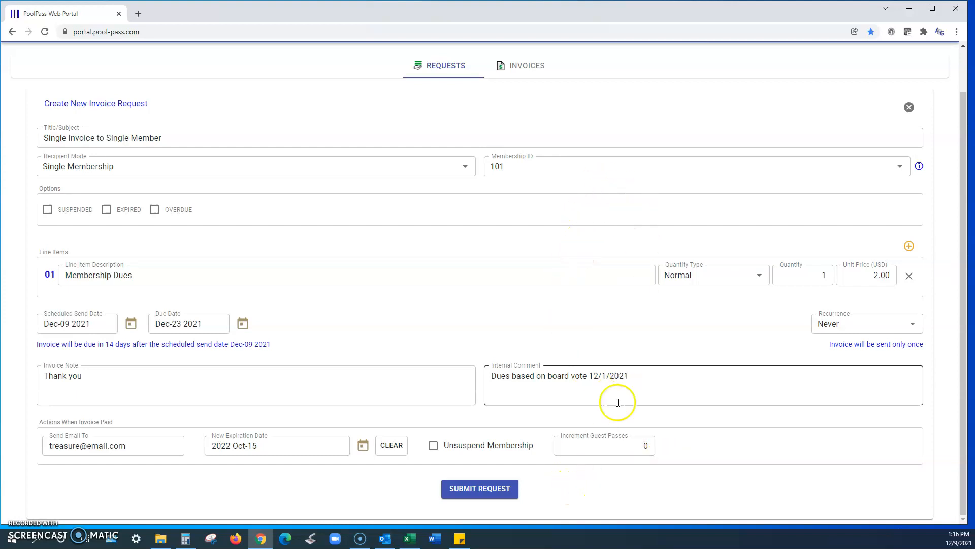
Step: Submit the invoice request for processing, confirm the submission, and refresh the requests table
left_click(493, 490)
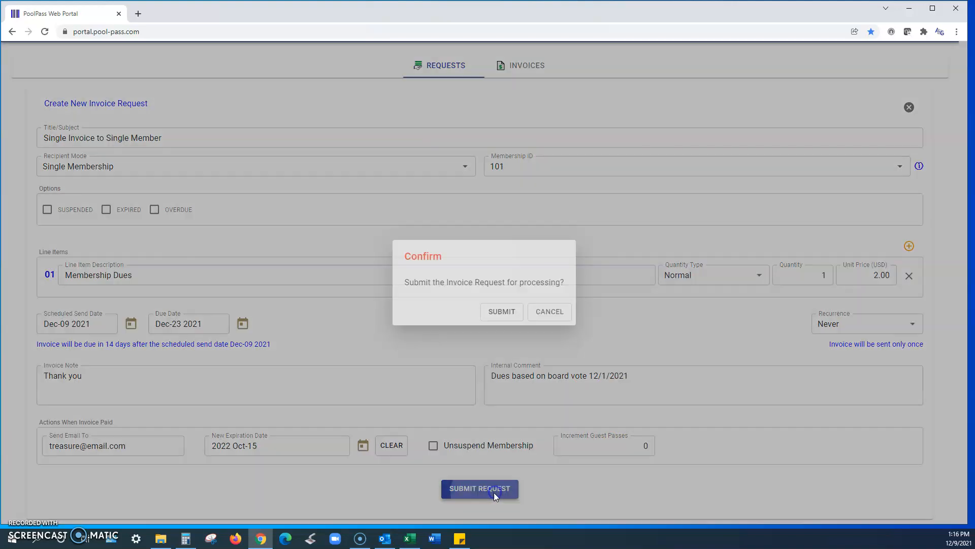
left_click(497, 314)
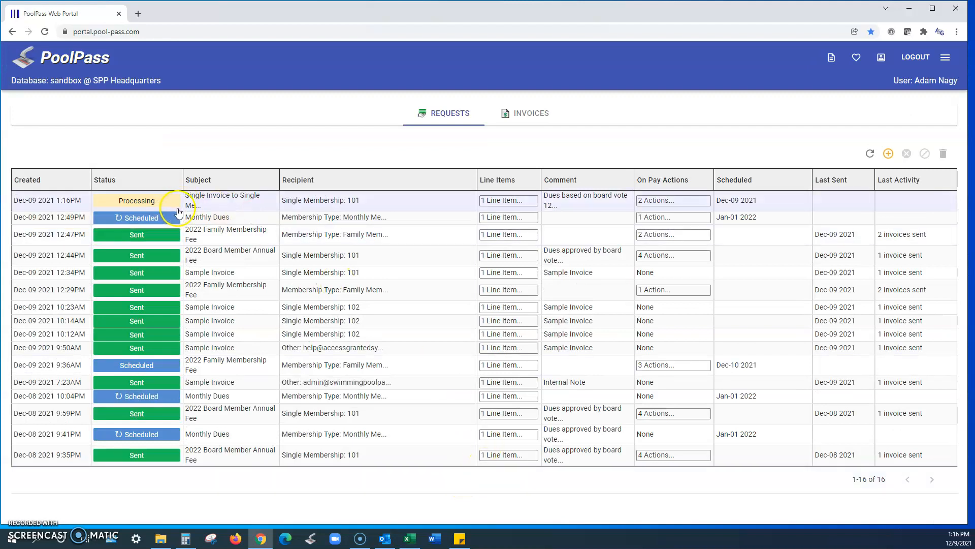
left_click(871, 155)
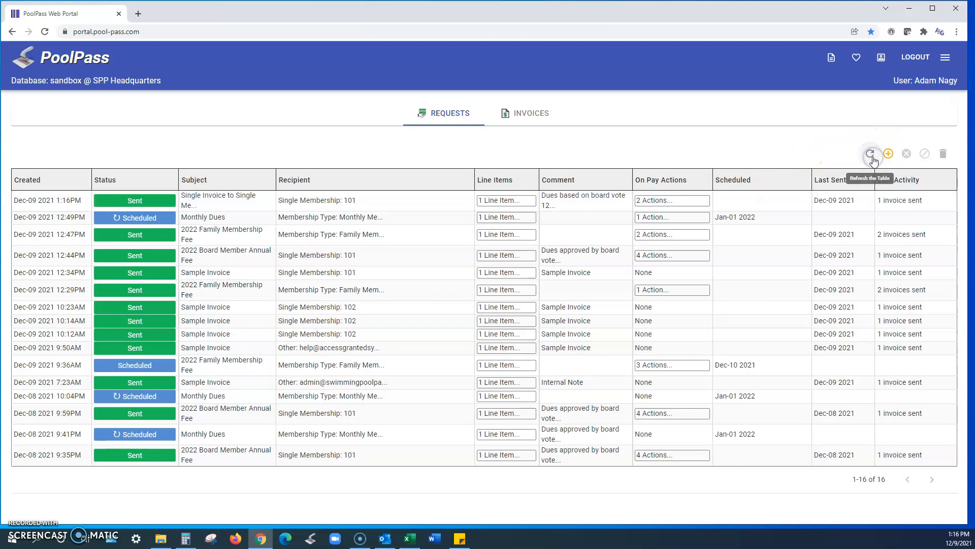